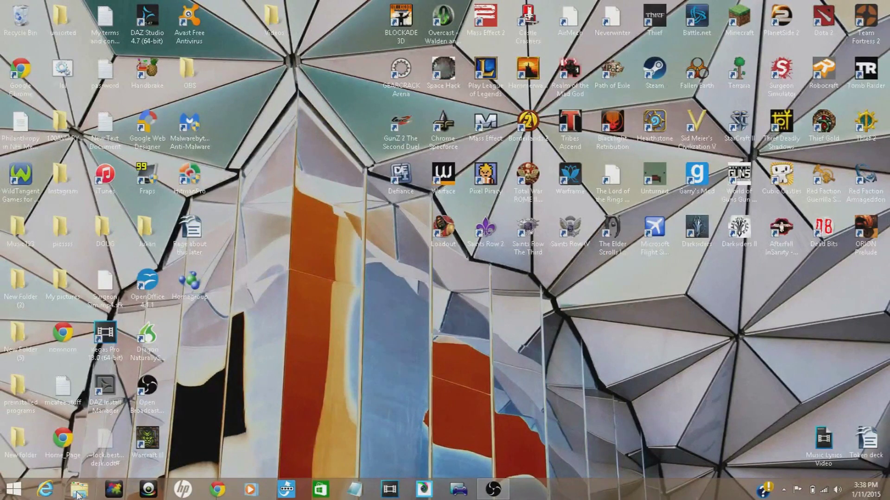
Right-click the Start button to bring up the Win+X system tools menu
right_click(13, 495)
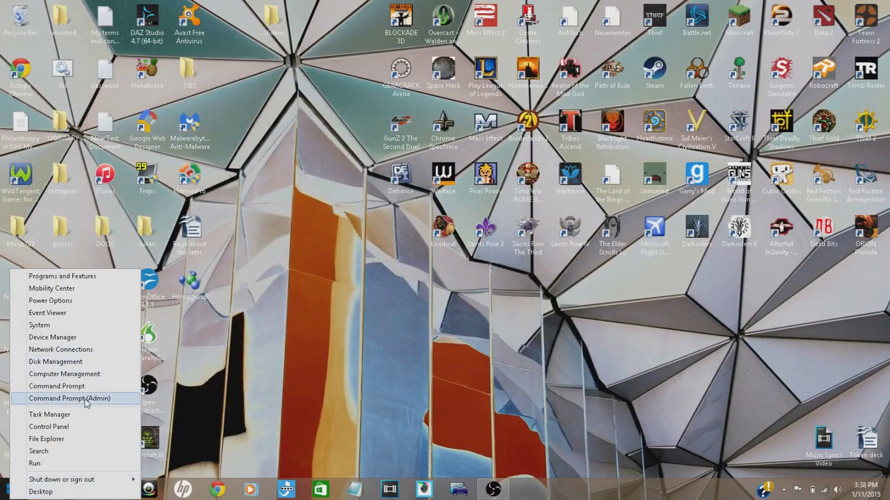
Open %temp% from the Run dialog, correcting the stray '&' after the not-found error
click(57, 463)
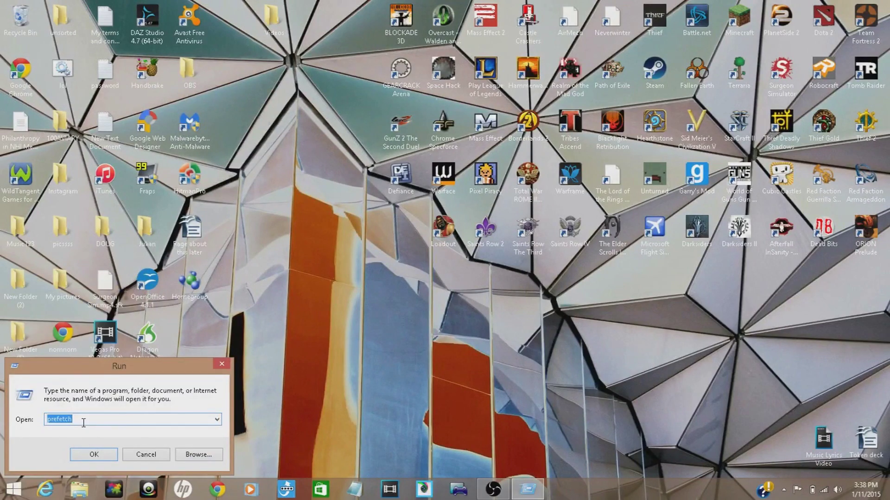
text(%)
text(temp%)
key(Return)
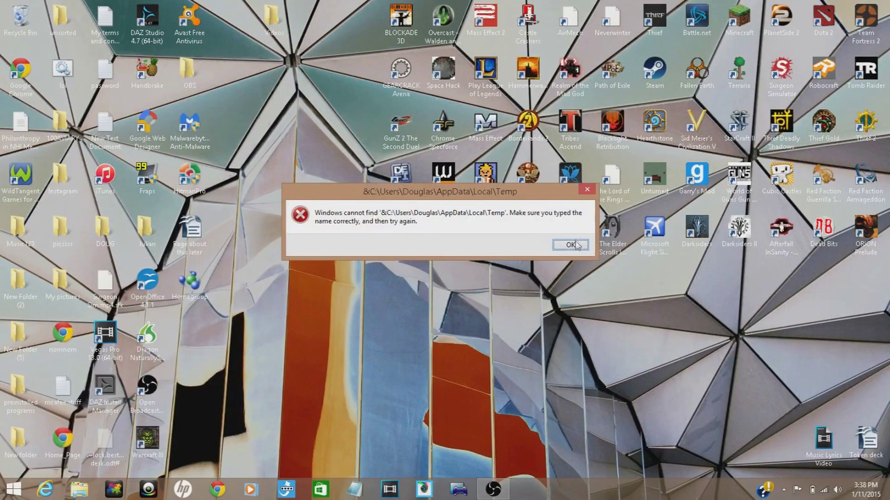
click(571, 245)
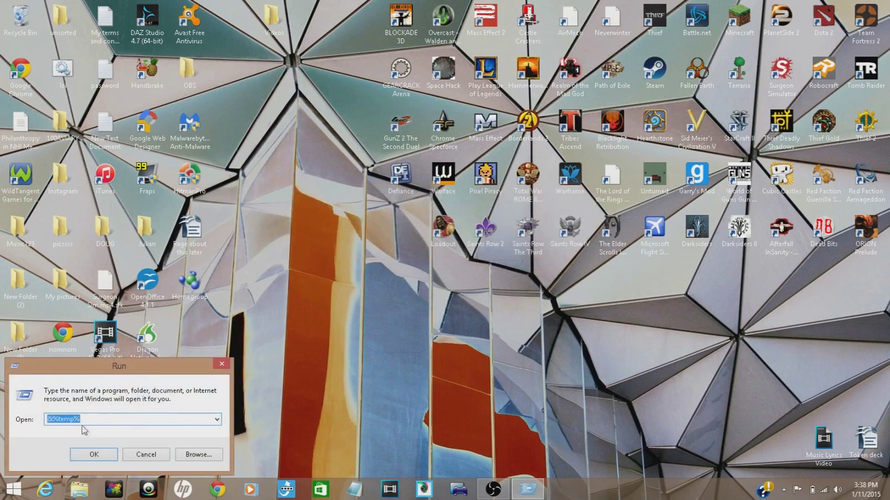
click(56, 420)
key(BackSpace)
key(Return)
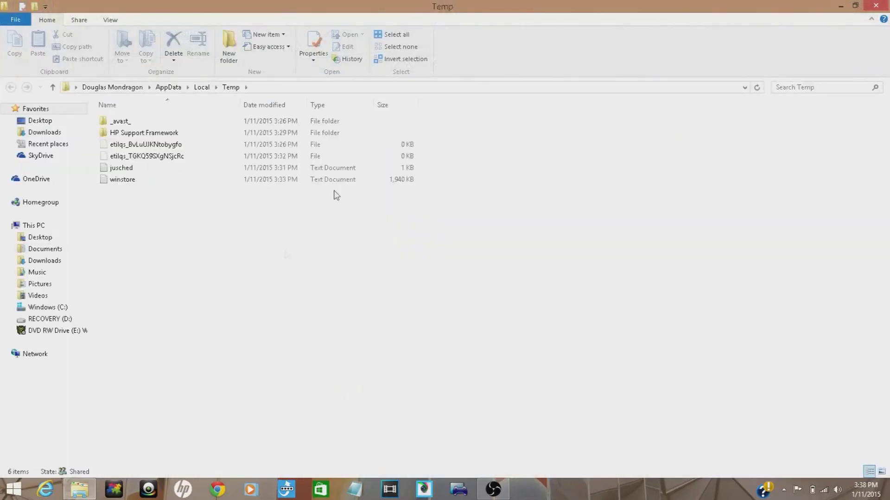
Select the four jusched and winstore files below the folders in Temp
drag(296, 210, 183, 145)
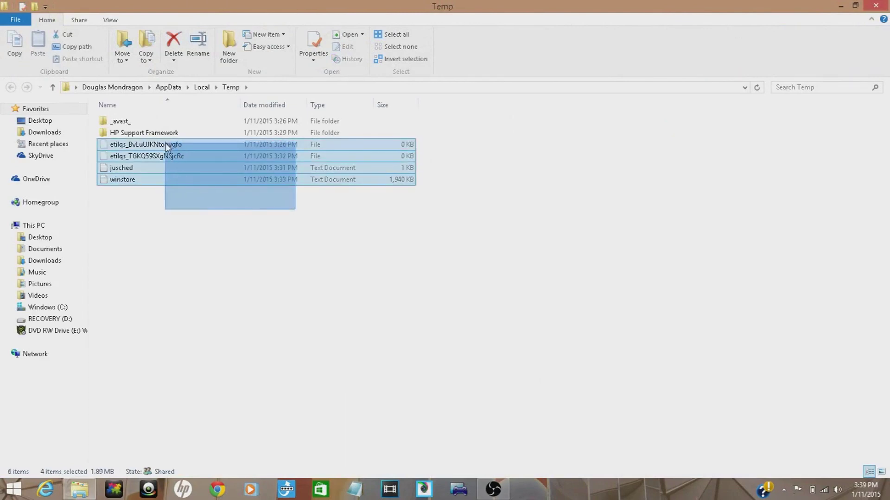
drag(182, 143, 166, 143)
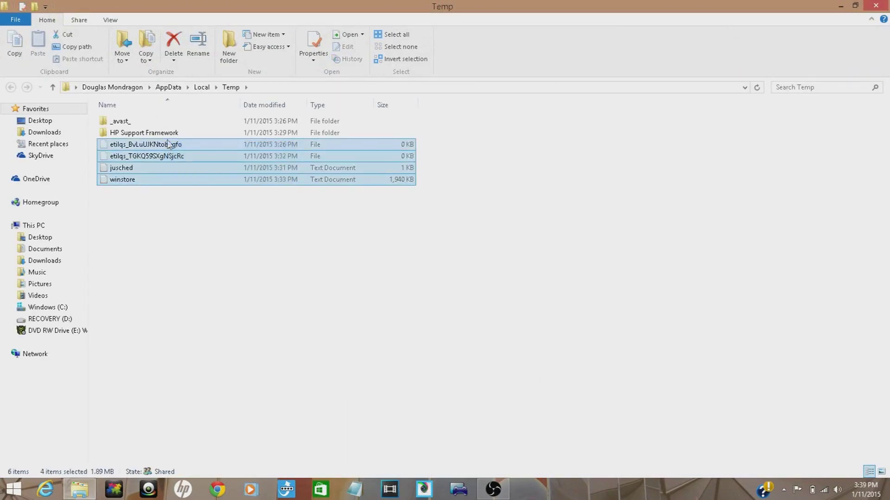
right_click(262, 159)
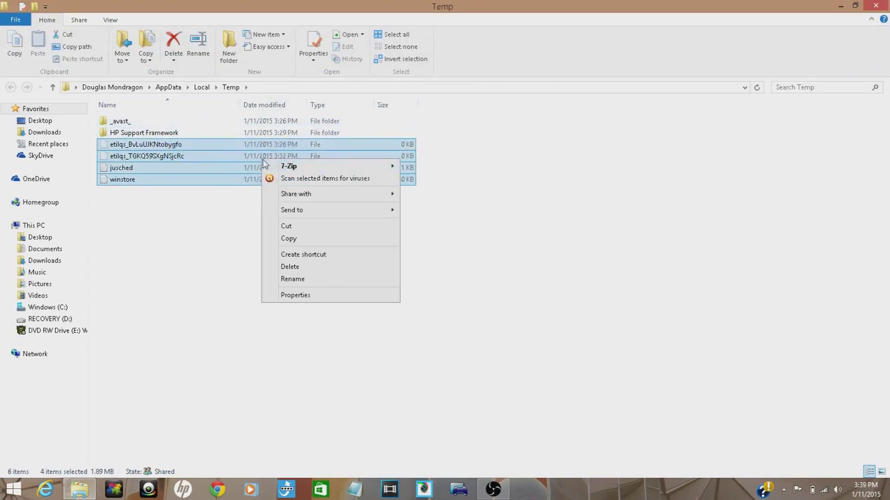
click(302, 231)
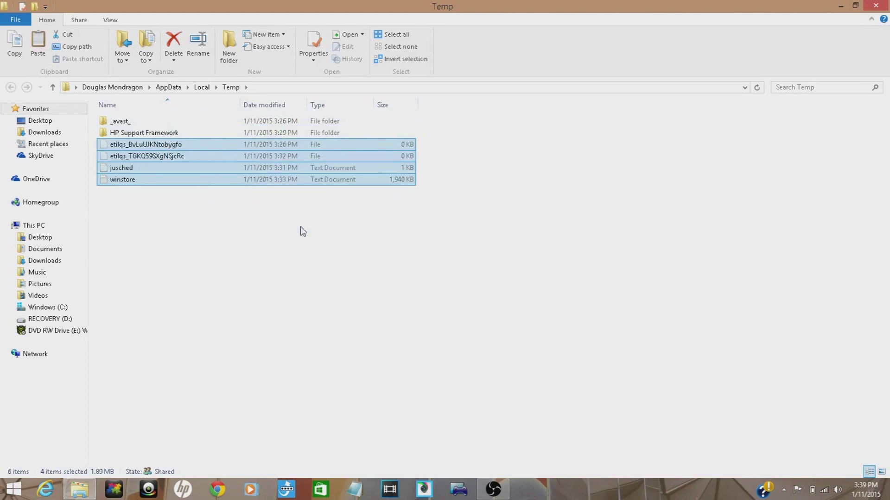
right_click(374, 169)
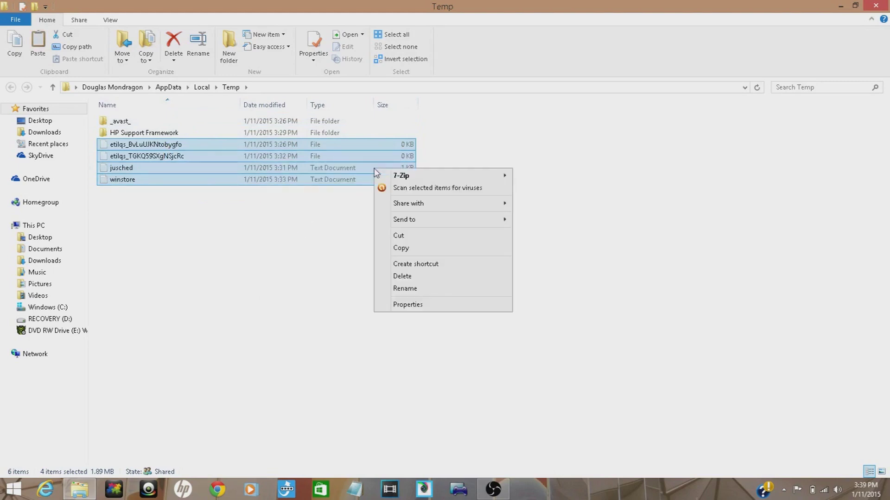
click(407, 241)
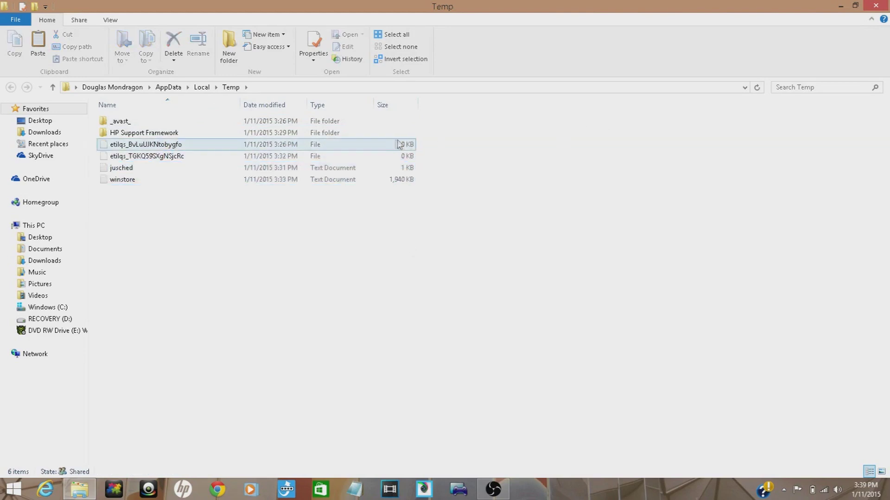
Delete the four files, skip the two in-use ones, and close the Temp window
drag(414, 190, 363, 141)
right_click(370, 156)
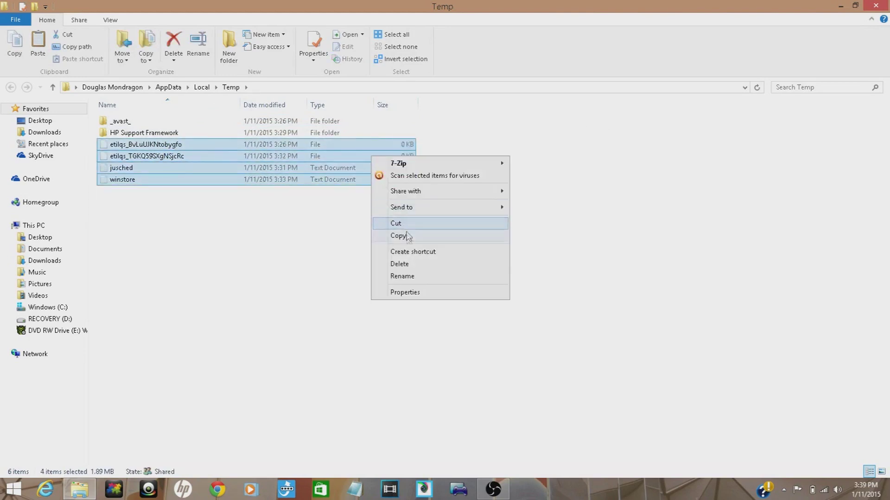
click(410, 264)
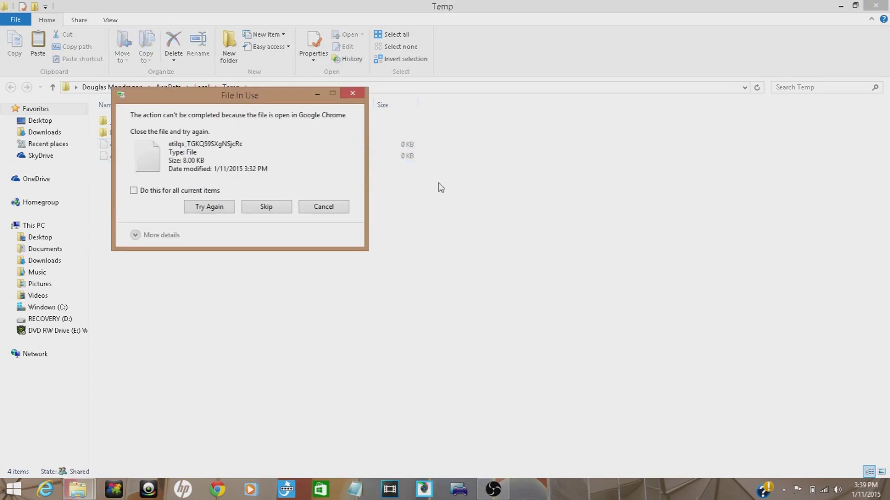
click(224, 208)
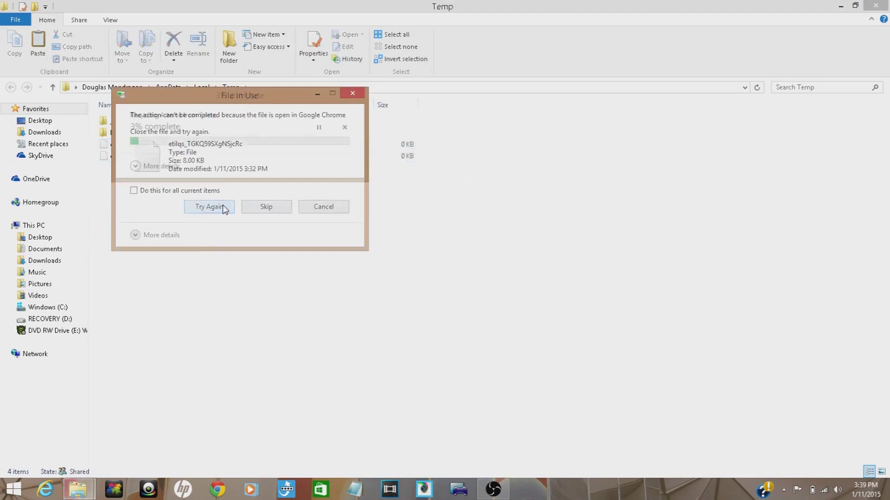
click(275, 212)
click(265, 211)
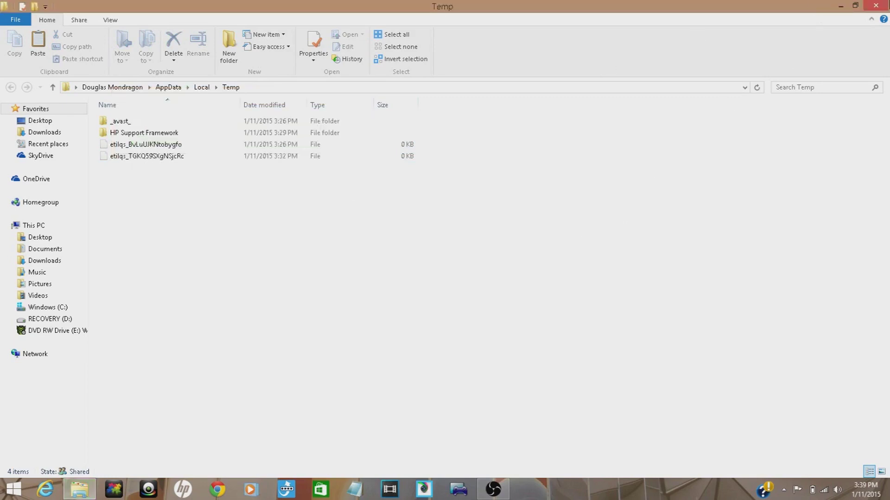
click(875, 5)
Replace the old Run text with prefetch to open the Prefetch folder
right_click(13, 489)
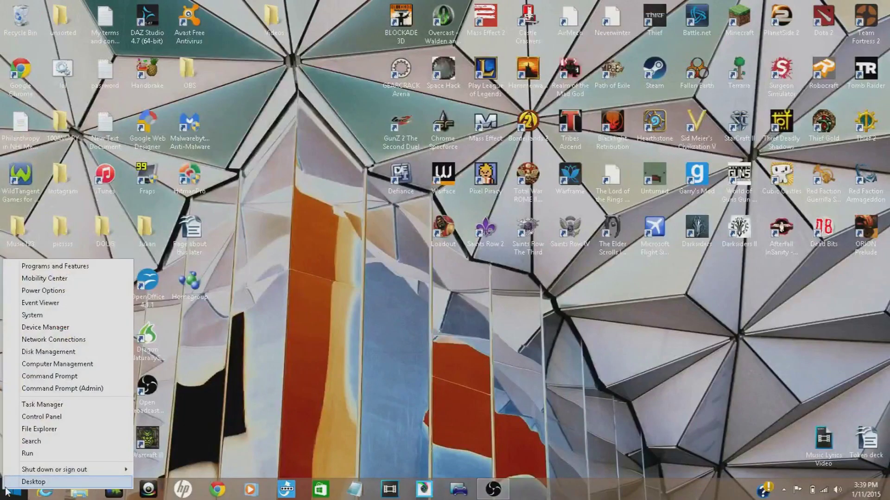
click(54, 454)
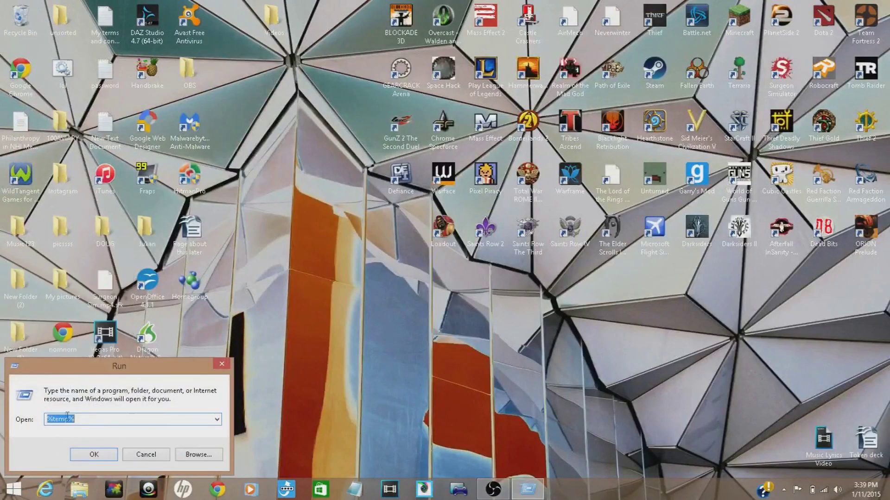
right_click(74, 417)
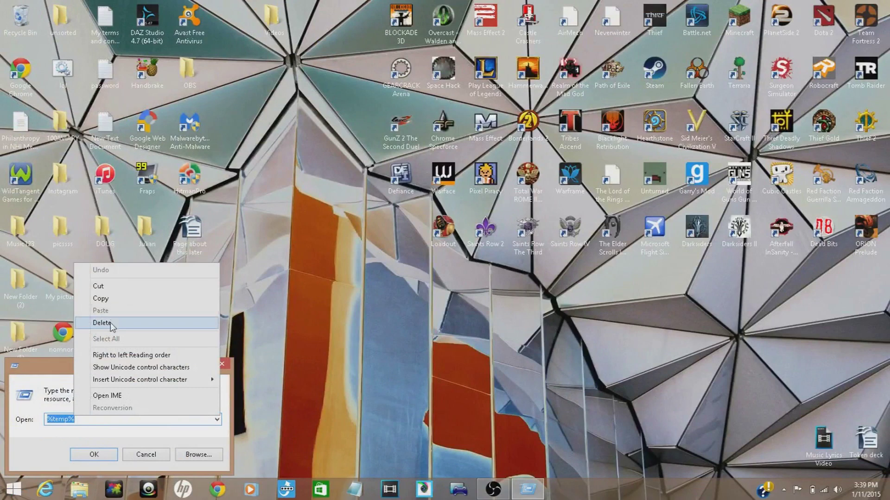
click(87, 419)
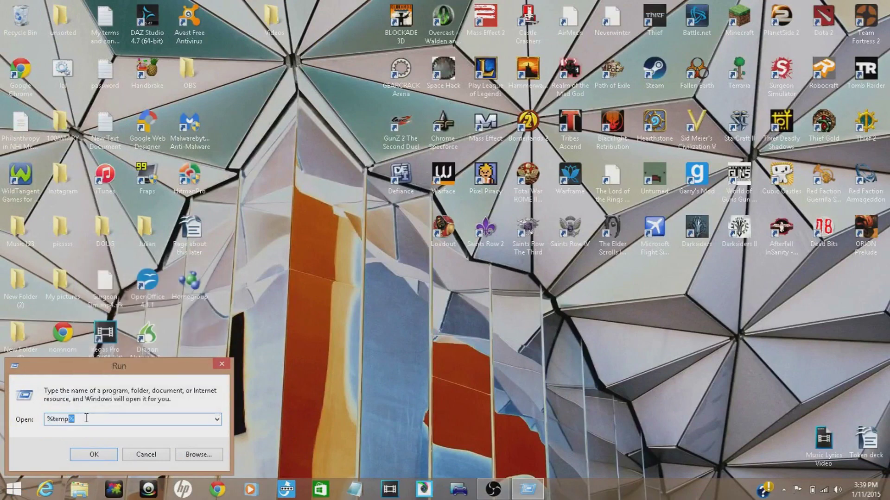
drag(84, 419, 6, 423)
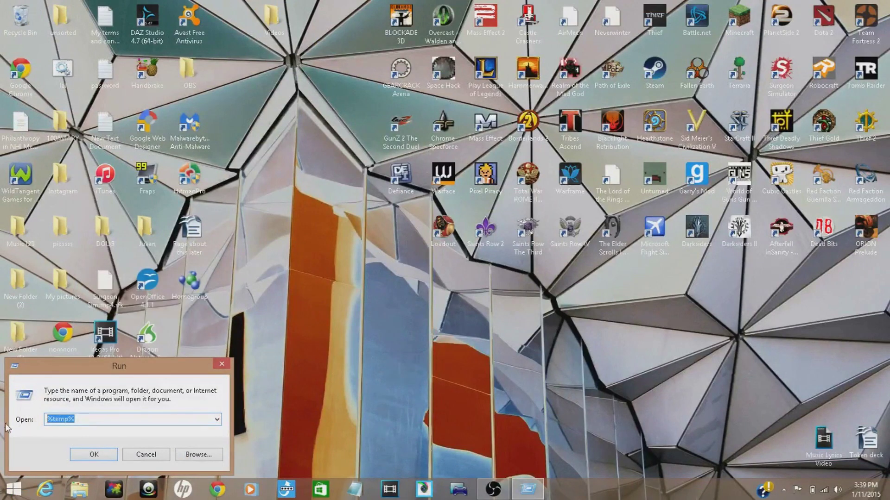
text(prefet)
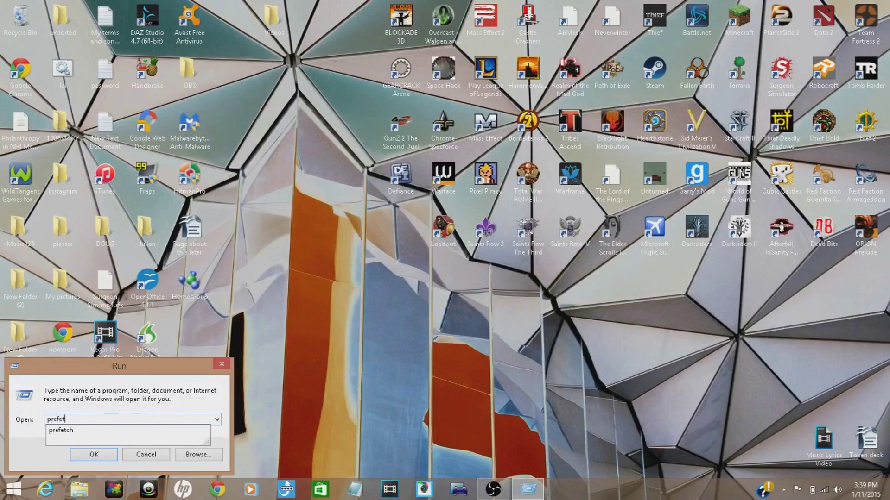
text(ch)
key(Return)
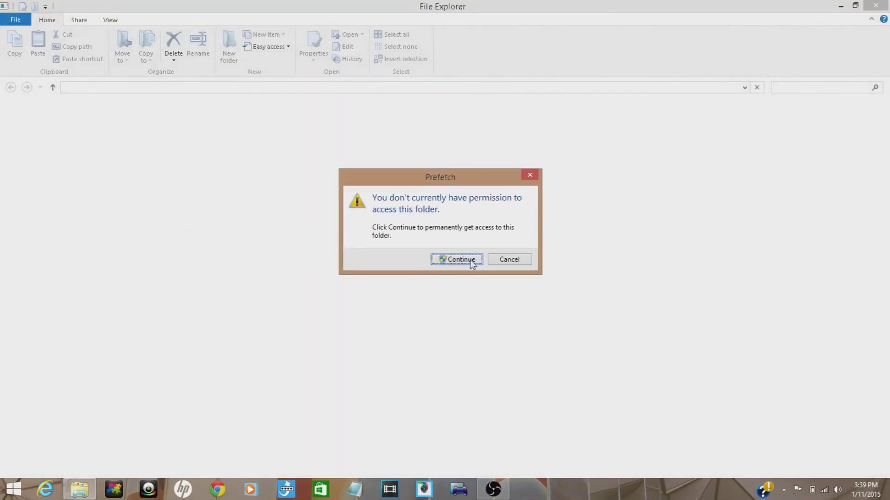
Grant folder access and delete all the selected Prefetch files
click(471, 260)
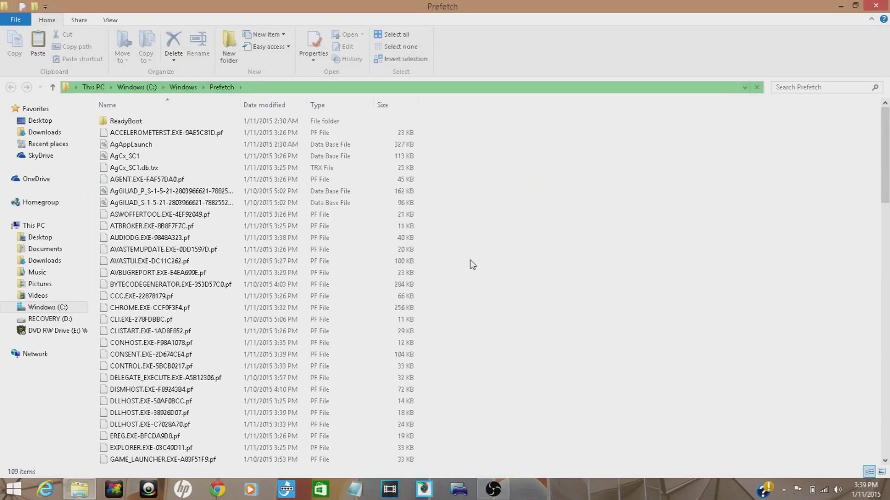
drag(452, 127, 97, 468)
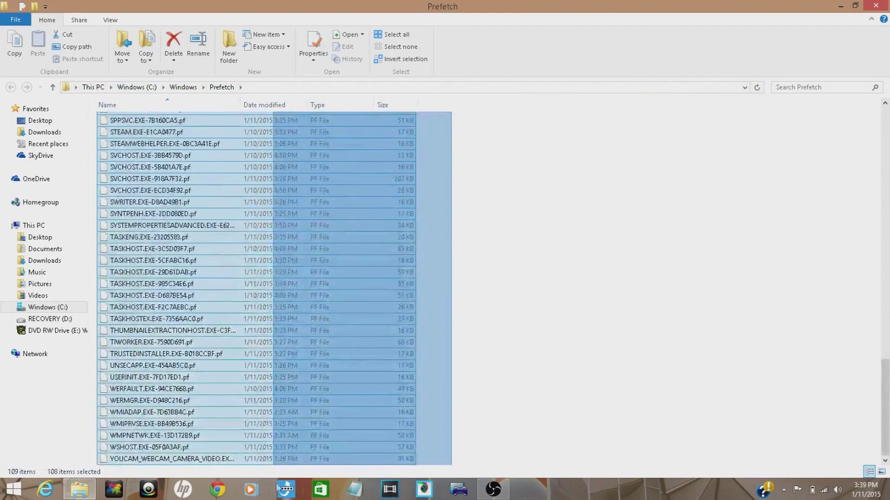
drag(98, 466, 277, 341)
right_click(277, 341)
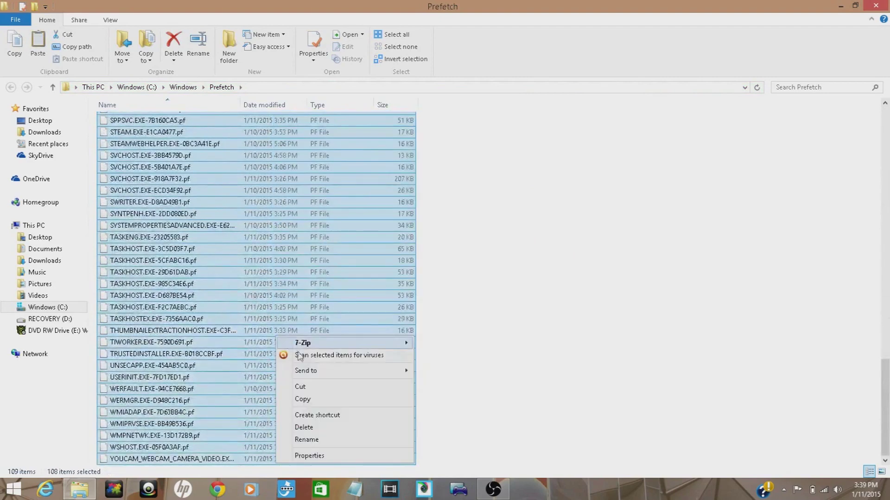
click(314, 426)
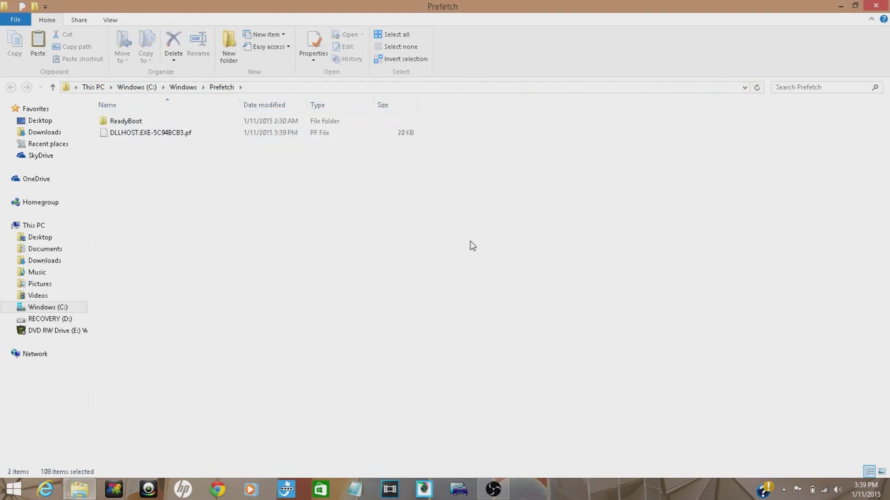
Close the nearly empty Prefetch folder and reopen the power-user menu
drag(420, 239, 215, 185)
drag(159, 178, 281, 285)
click(878, 5)
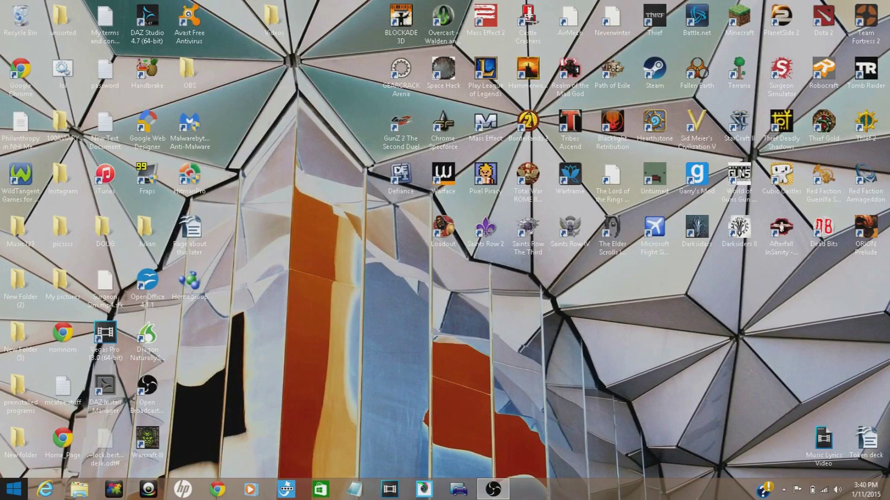
right_click(13, 489)
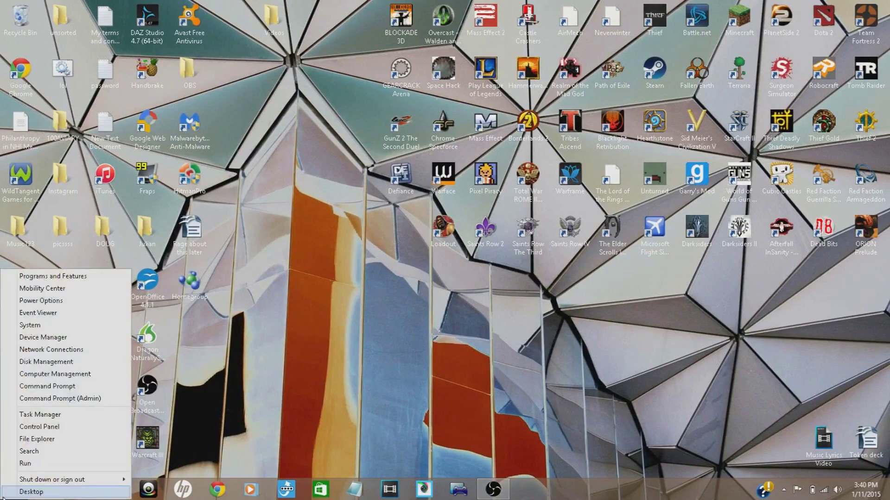
Go from Control Panel through System and Security and System to Advanced system settings
click(54, 427)
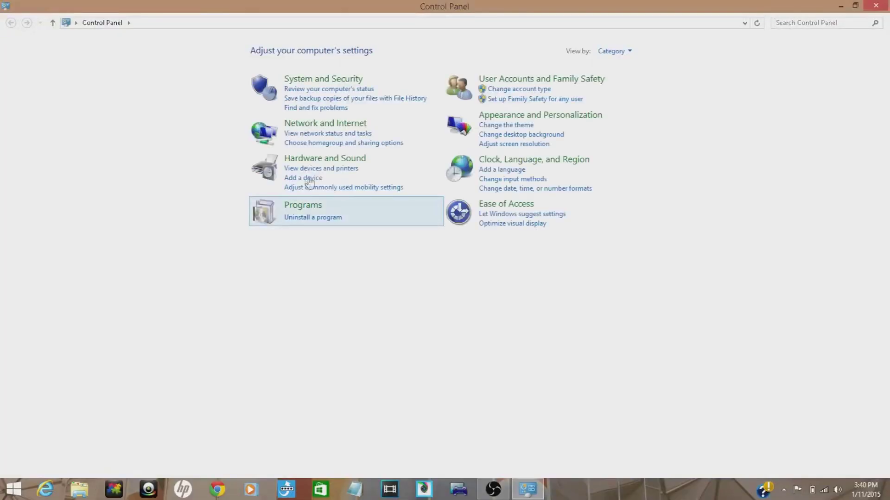
click(327, 80)
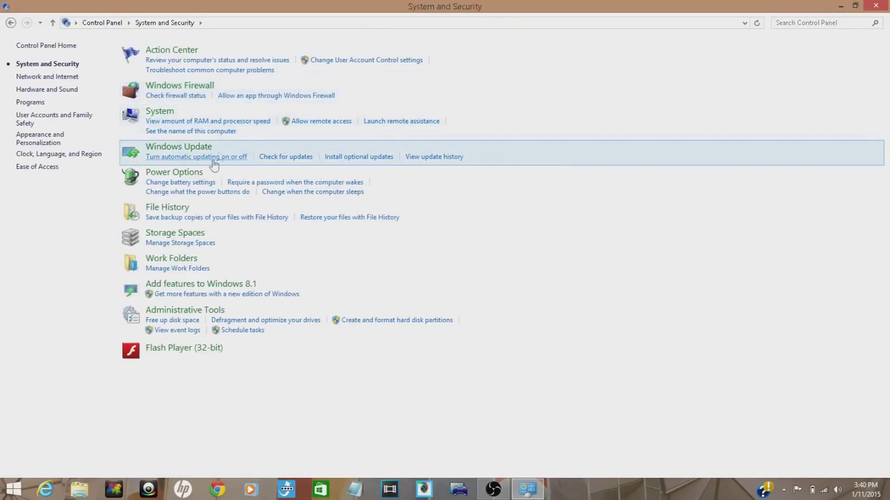
click(160, 113)
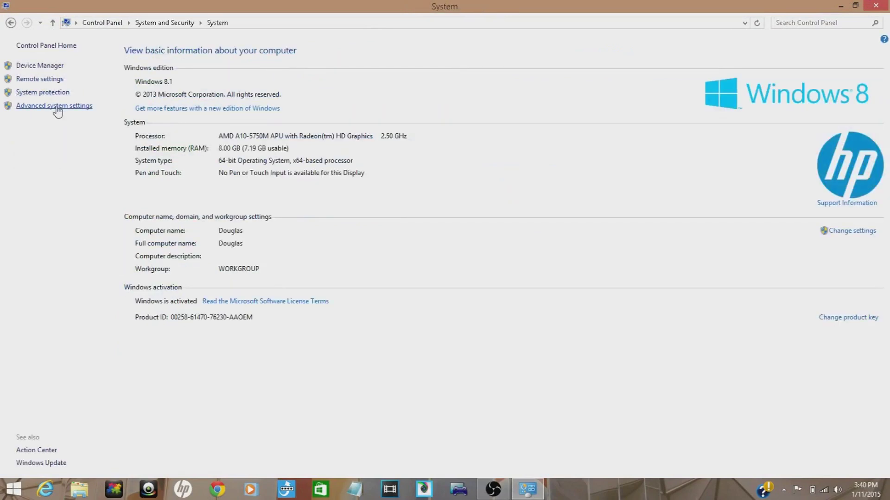
click(56, 108)
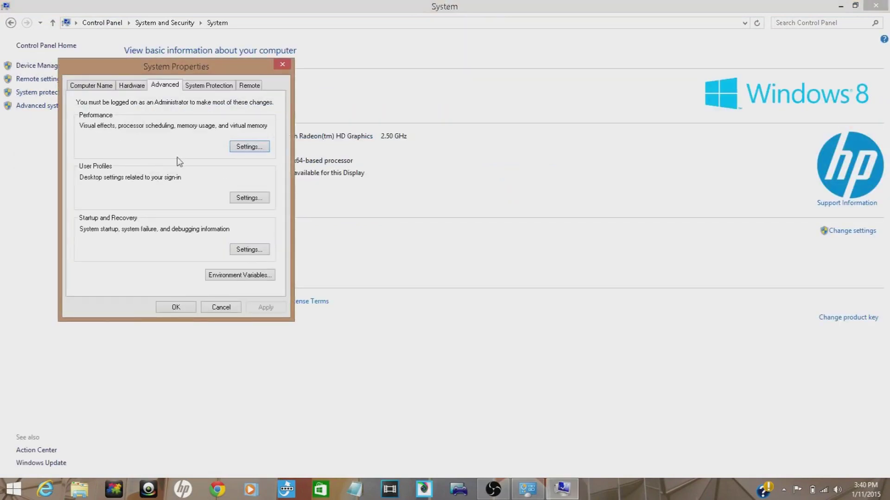
Set Performance Options visual effects to 'Adjust for best performance', apply and confirm with OK
click(251, 147)
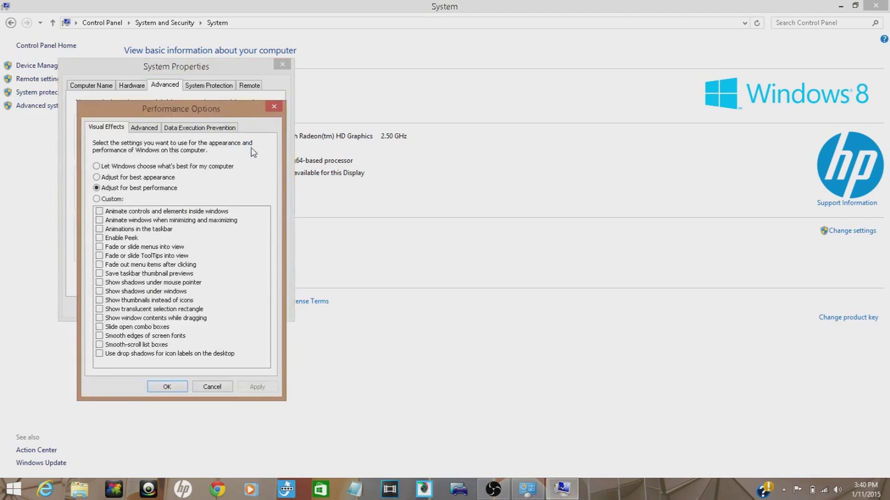
click(97, 166)
click(96, 187)
click(840, 6)
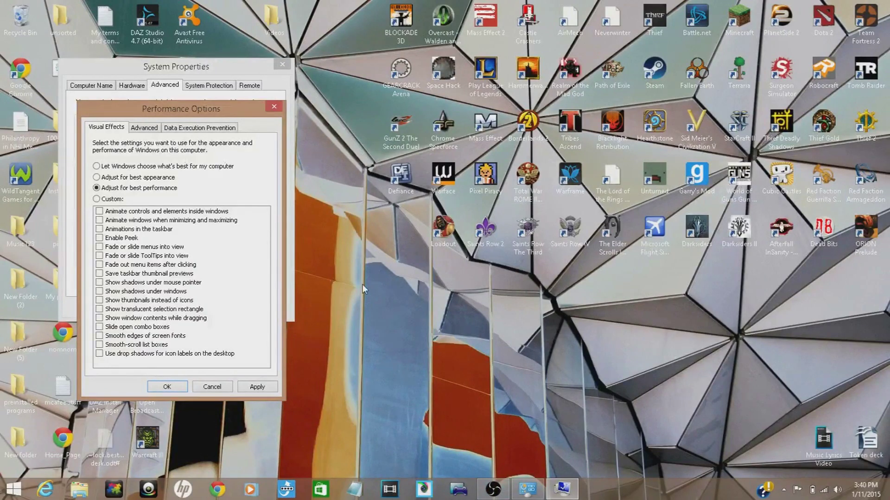
click(253, 386)
click(163, 386)
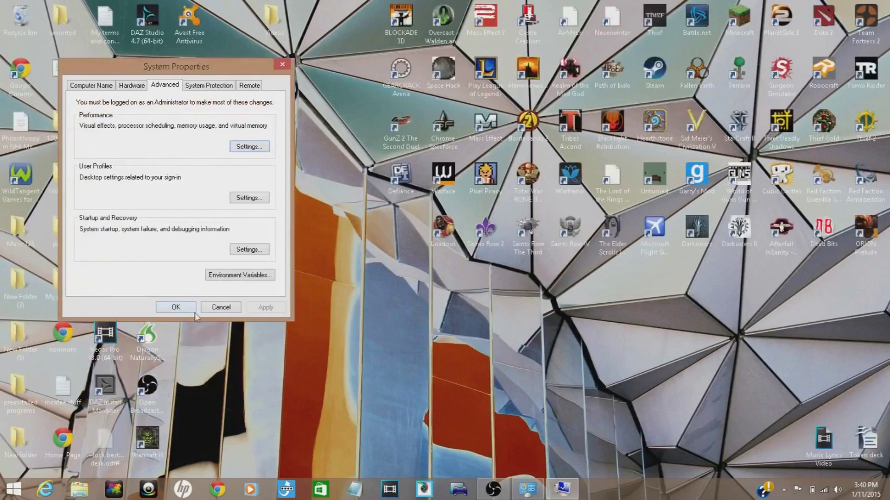
click(219, 86)
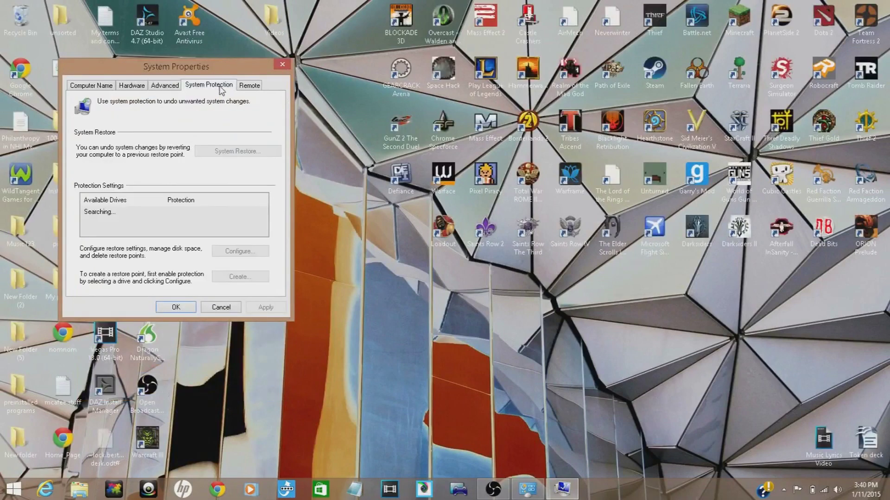
Glance at Device Manager from the Hardware tab, then close System Properties with OK
click(137, 85)
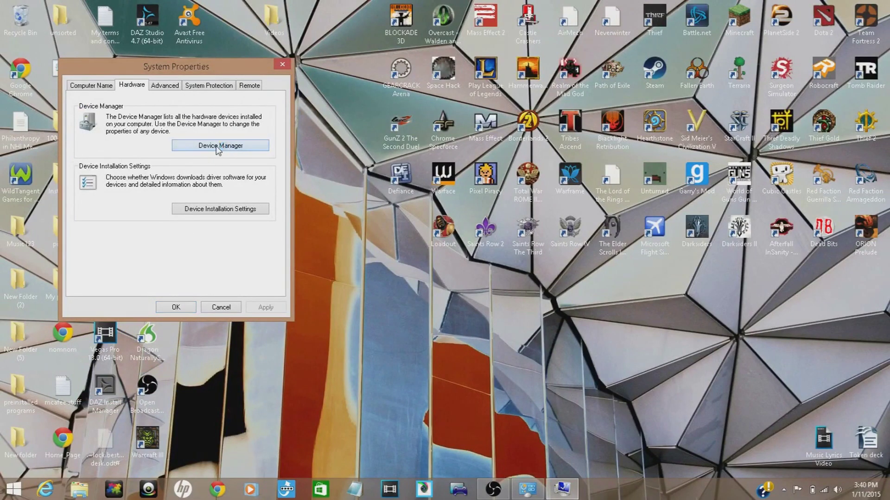
click(217, 145)
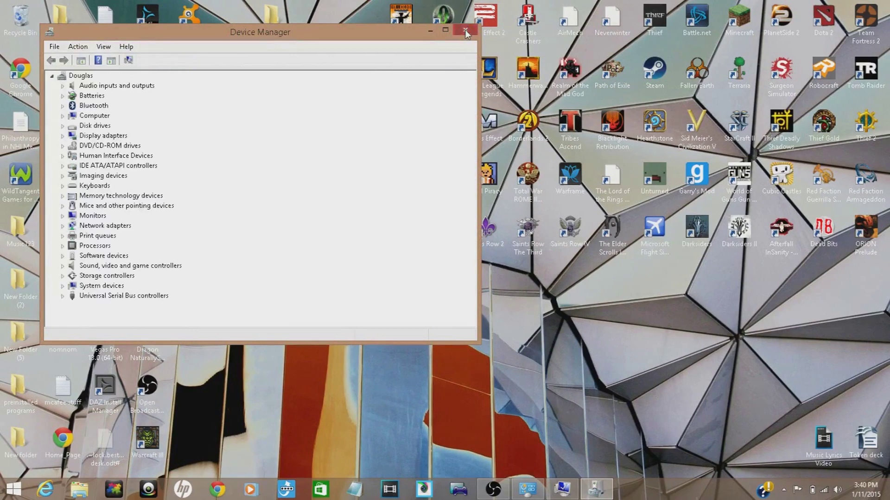
click(465, 30)
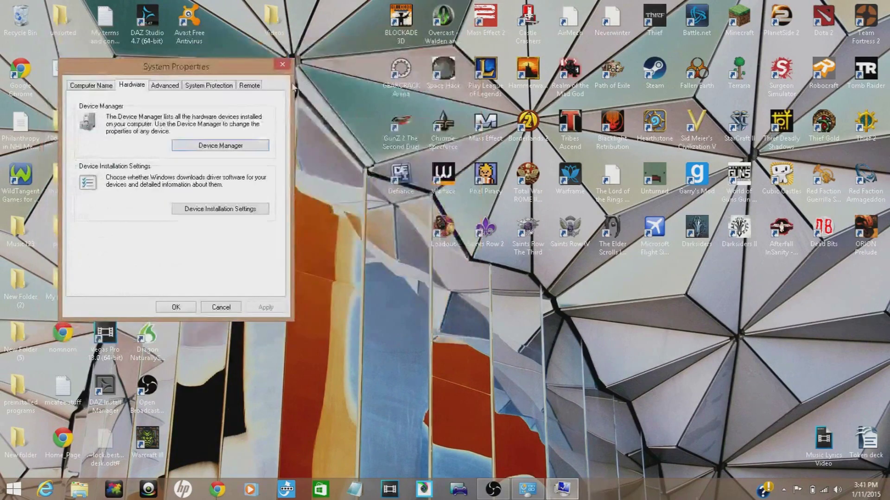
click(183, 312)
drag(320, 321, 227, 74)
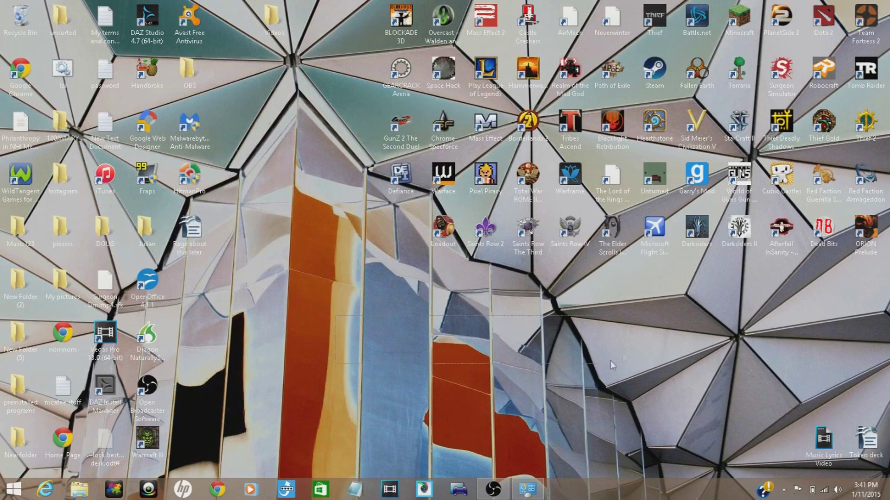
mouse_move(452, 360)
mouse_down()
mouse_move(884, 262)
mouse_move(432, 424)
mouse_up()
mouse_move(625, 274)
mouse_down()
mouse_move(514, 277)
mouse_move(579, 246)
mouse_up()
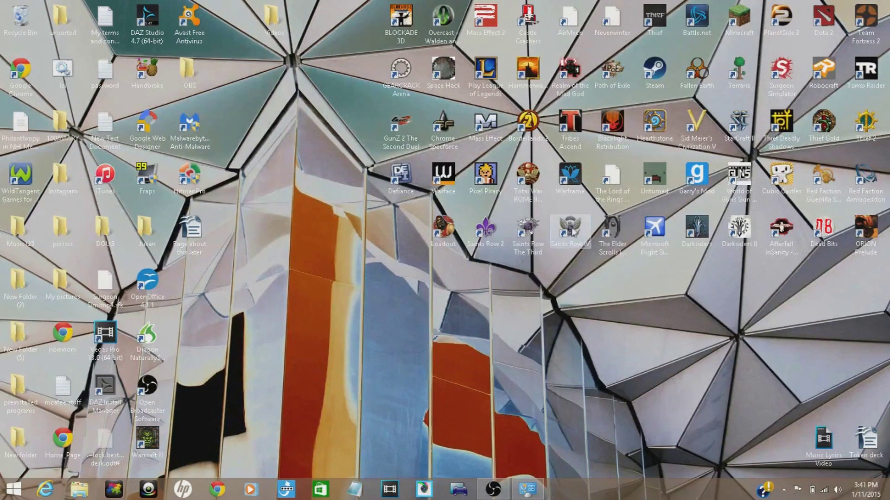
mouse_move(575, 327)
mouse_down()
mouse_move(468, 261)
mouse_move(389, 252)
mouse_move(555, 394)
mouse_move(794, 421)
mouse_up()
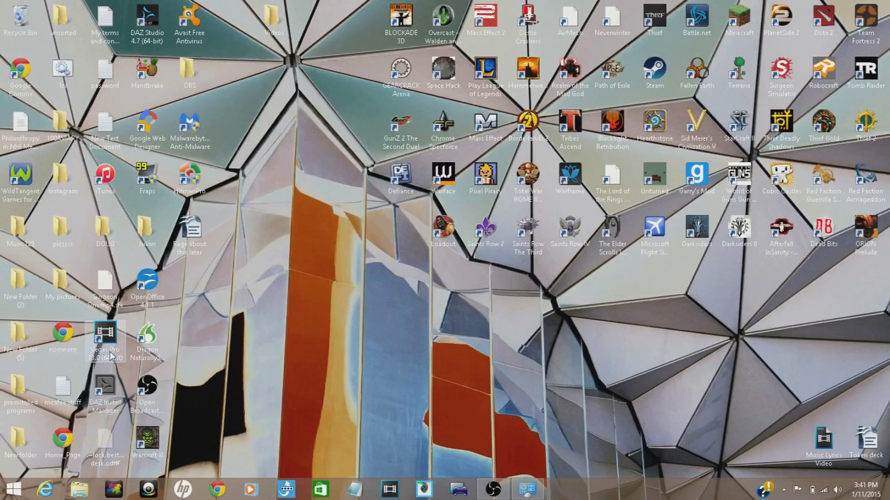
click(163, 28)
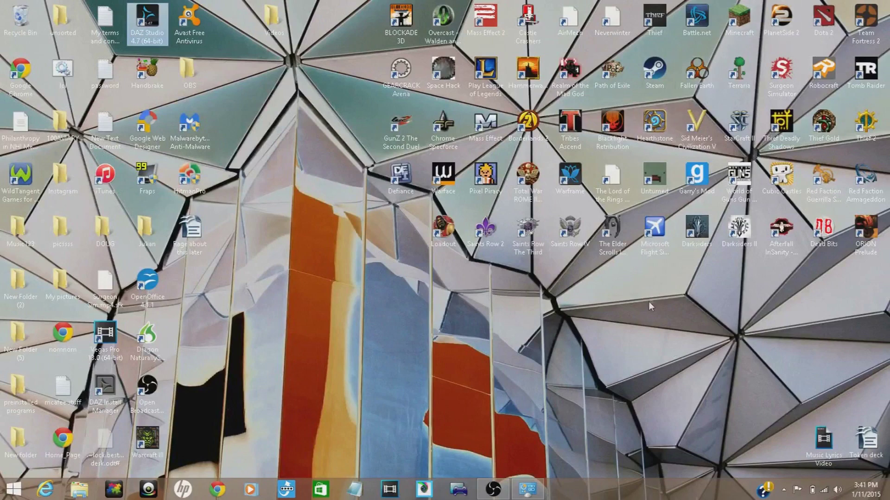
click(148, 395)
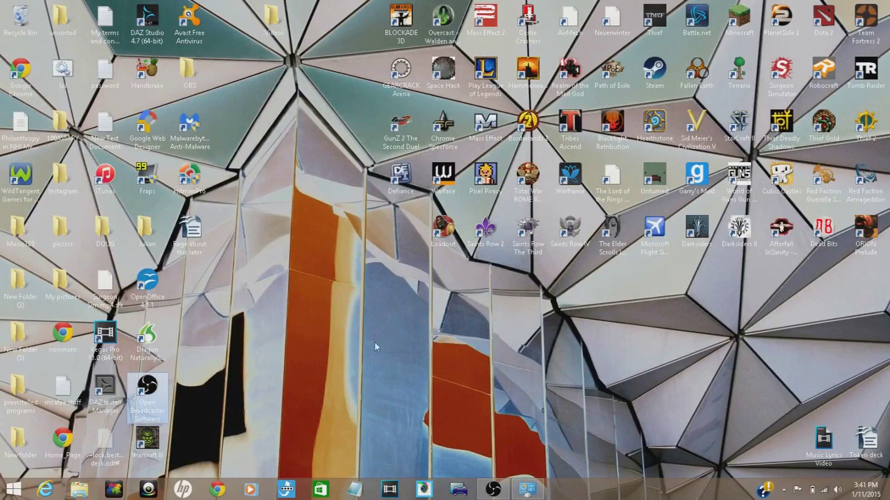
click(405, 335)
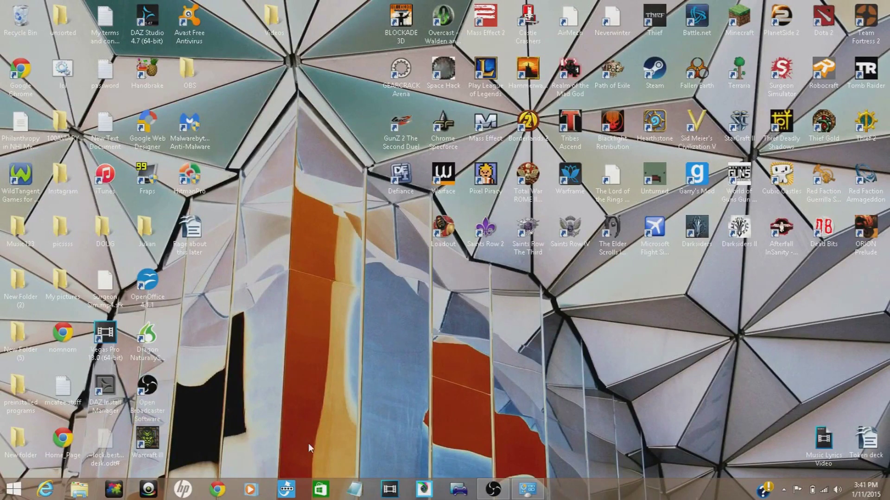